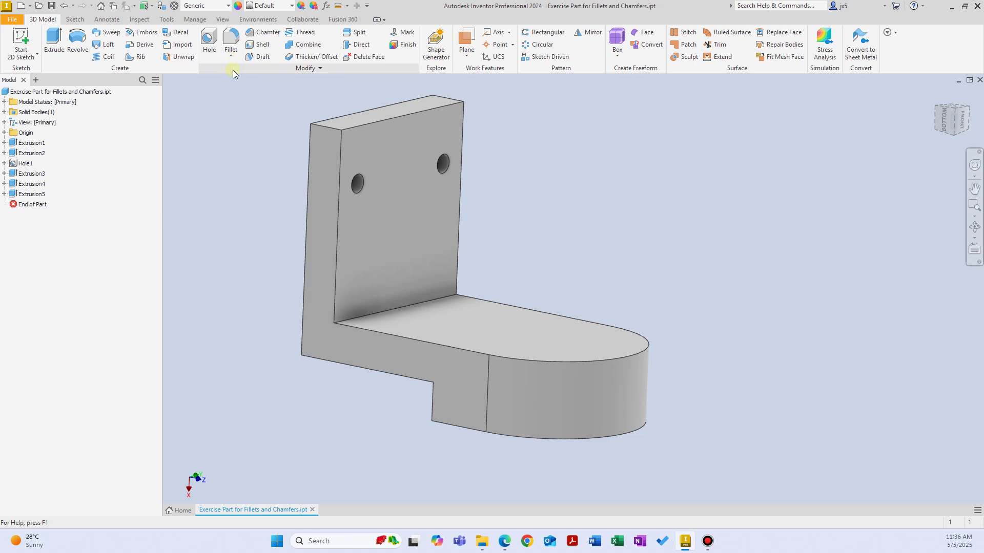
{"action": "middle_click_drag", "start_coordinate": [294, 161], "coordinate": [252, 114], "text": "shift"}
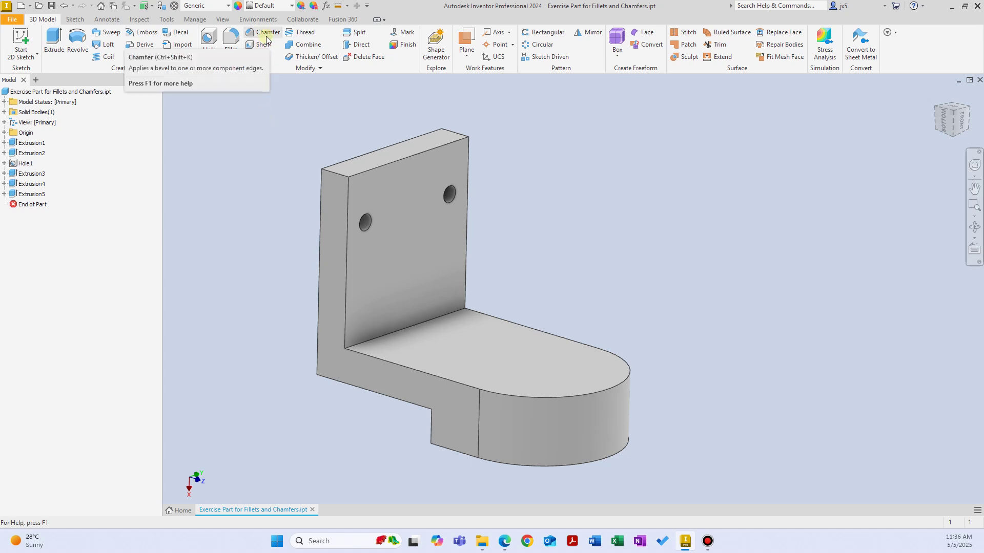
{"action": "left_click", "coordinate": [283, 163]}
{"action": "left_click", "coordinate": [337, 174]}
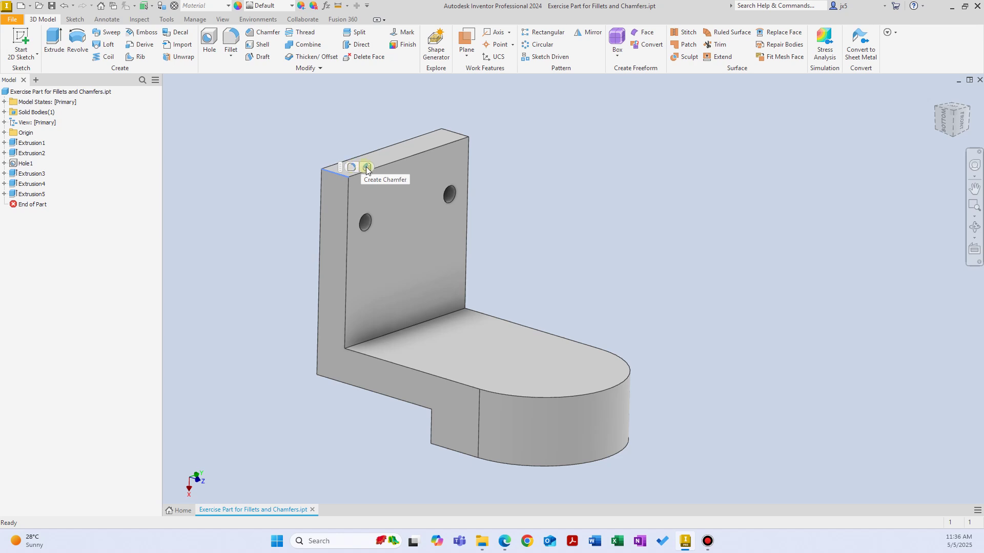
{"action": "left_click", "coordinate": [566, 173]}
Start an equal-distance chamfer on the two short top corner edges of the upright plate with a distance of 10 mm.
{"action": "left_click", "coordinate": [267, 34]}
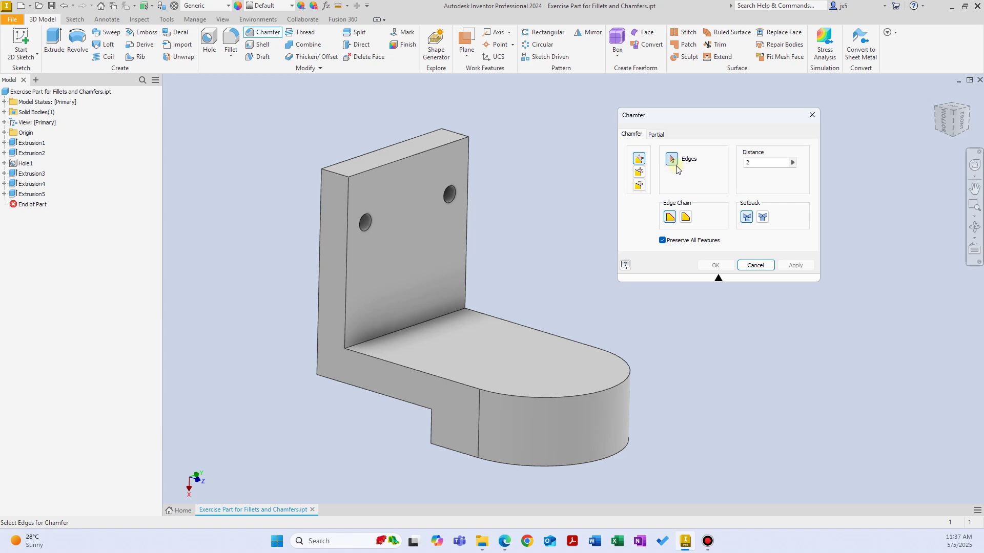
{"action": "left_click", "coordinate": [331, 172]}
{"action": "left_click", "coordinate": [450, 152]}
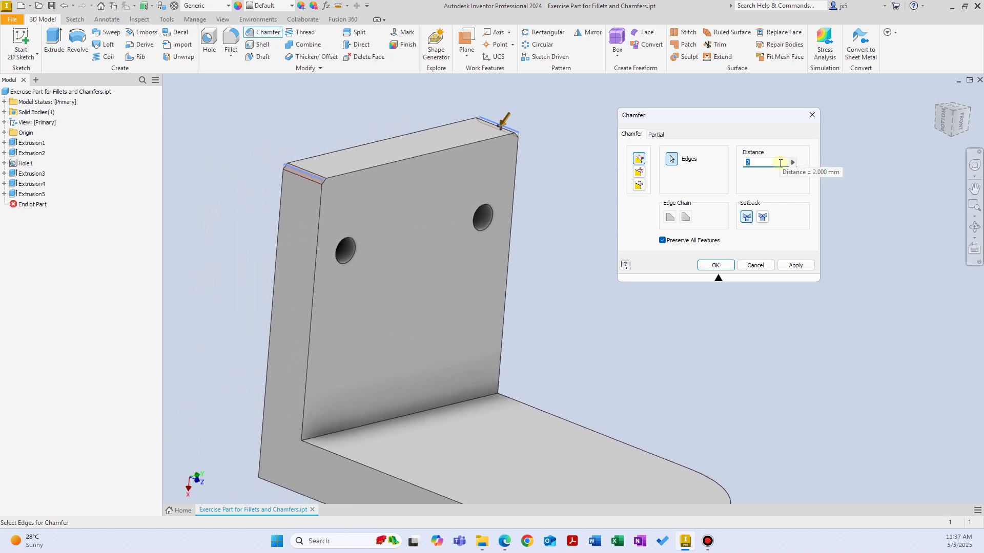
{"action": "type", "text": "10"}
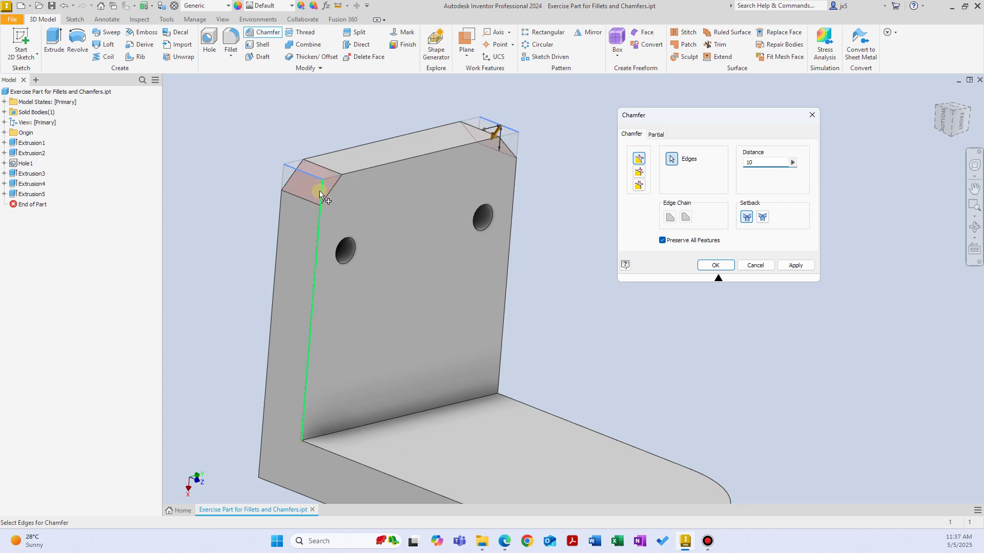
Try resizing the plate's corner chamfers freehand with the distance handle, to 42 mm and back down to about 21.75 mm.
{"action": "middle_click_drag", "start_coordinate": [321, 193], "coordinate": [446, 184], "text": "shift"}
{"action": "scroll", "coordinate": [544, 183], "scroll_direction": "down", "scroll_amount": 3}
{"action": "left_click_drag", "start_coordinate": [435, 147], "coordinate": [364, 254]}
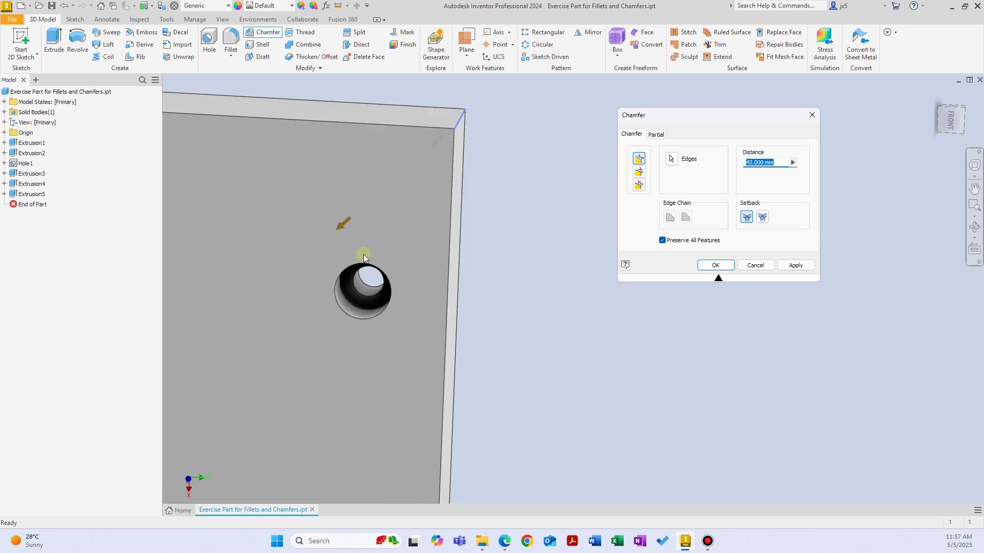
{"action": "left_click_drag", "start_coordinate": [363, 254], "coordinate": [426, 188]}
{"action": "scroll", "coordinate": [450, 189], "scroll_direction": "up", "scroll_amount": 1}
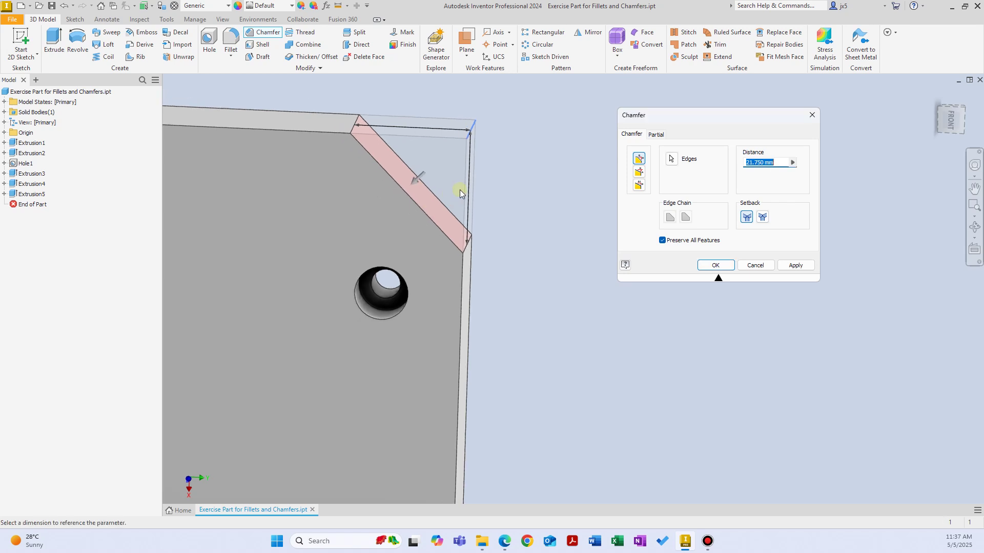
{"action": "scroll", "coordinate": [450, 190], "scroll_direction": "up", "scroll_amount": 3}
Set the plate's corner chamfer distance to 10 mm, create the chamfer, and highlight the new feature in the model tree.
{"action": "type", "text": "10"}
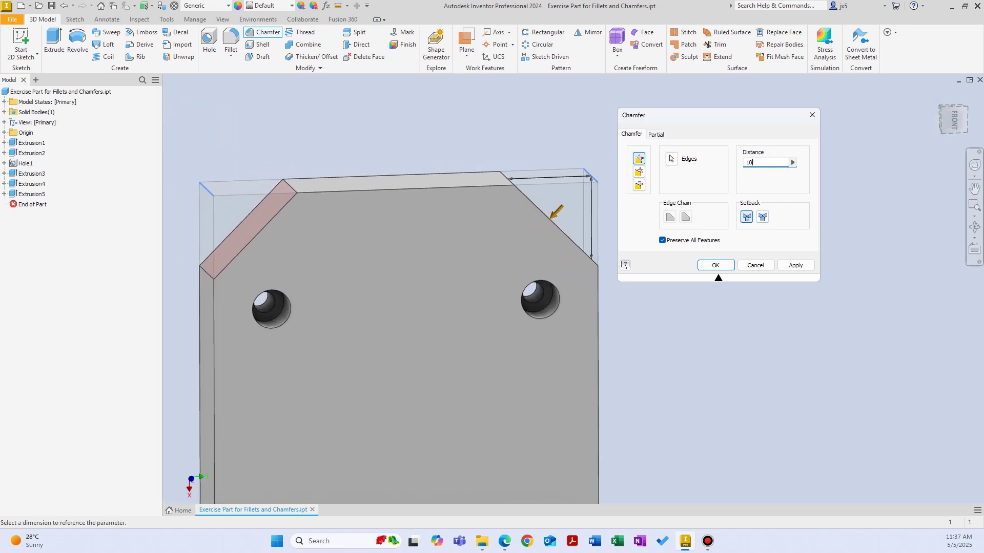
{"action": "left_click", "coordinate": [794, 265]}
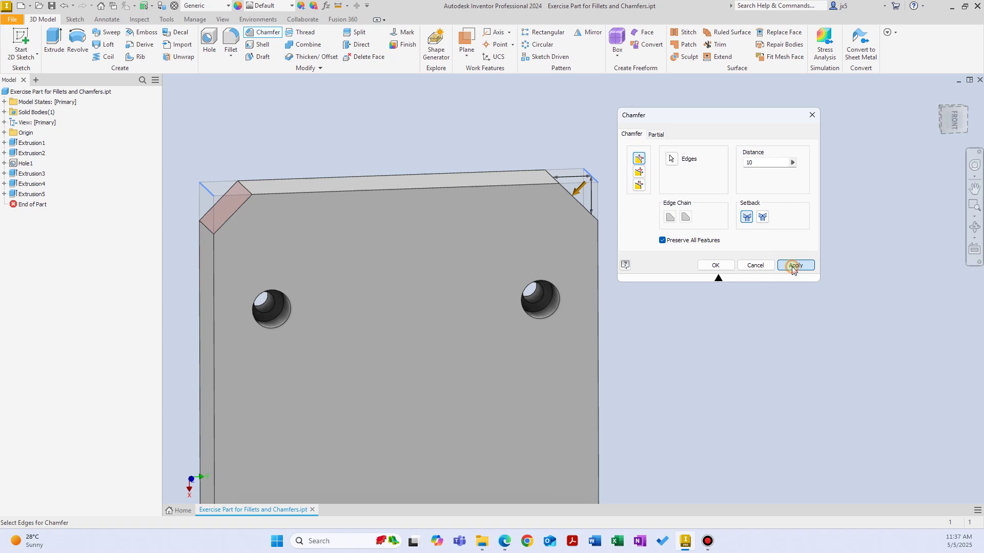
{"action": "left_click", "coordinate": [765, 265]}
{"action": "left_click", "coordinate": [324, 120]}
{"action": "left_click", "coordinate": [51, 204]}
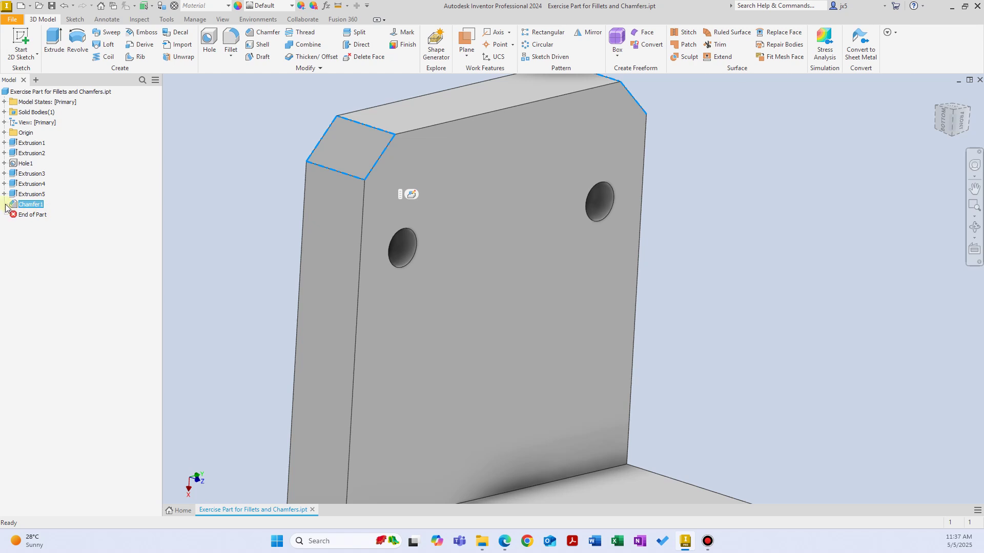
{"action": "left_click", "coordinate": [226, 177]}
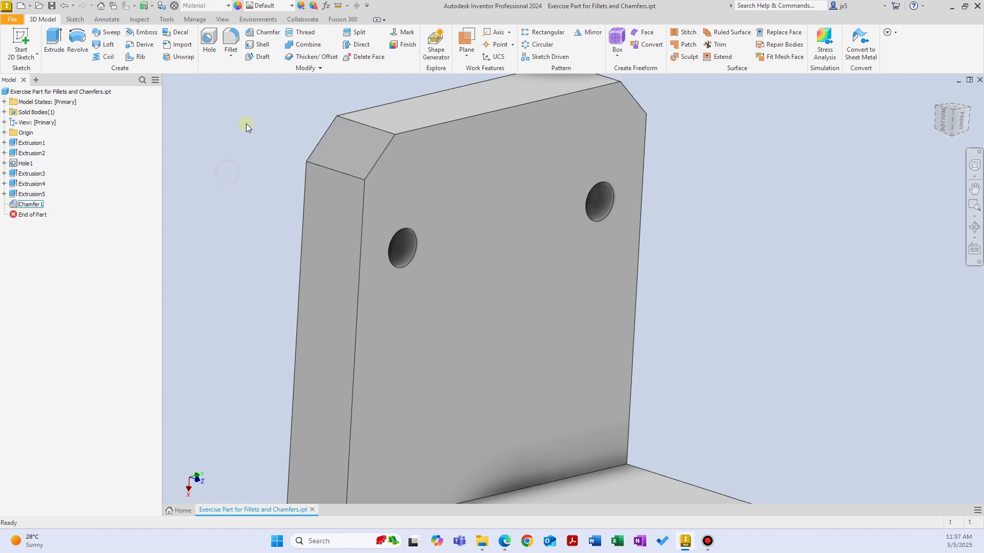
Chamfer the inner corner edge between the upright plate and base and the opposite outer corner edge with a 15 mm distance.
{"action": "left_click", "coordinate": [263, 32]}
{"action": "scroll", "coordinate": [428, 150], "scroll_direction": "down", "scroll_amount": 3}
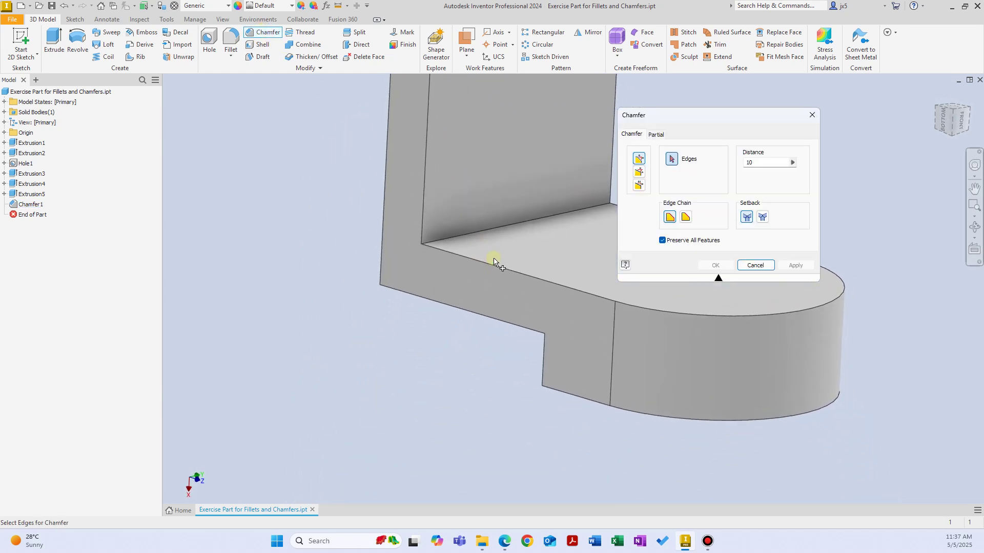
{"action": "left_click", "coordinate": [449, 228]}
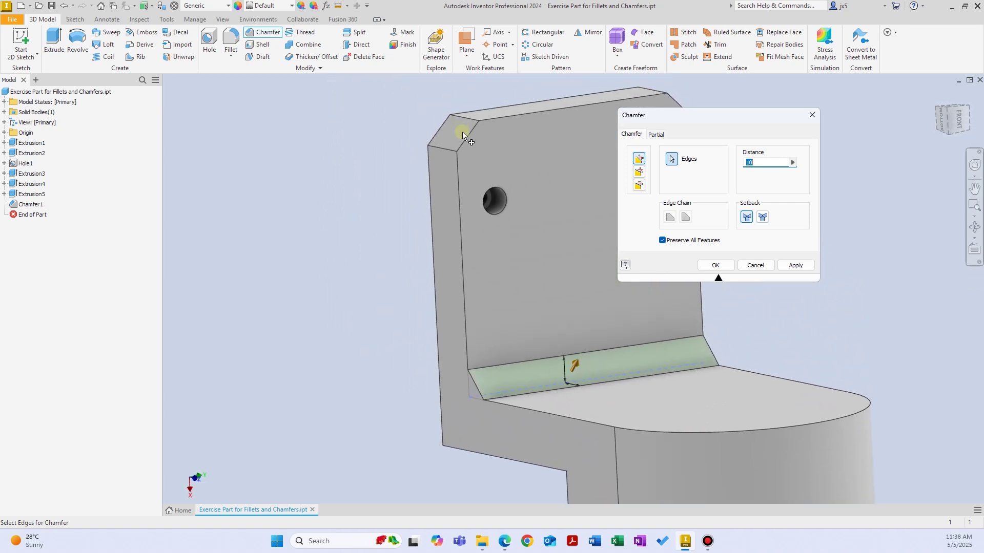
{"action": "scroll", "coordinate": [549, 380], "scroll_direction": "down", "scroll_amount": 2}
{"action": "middle_click_drag", "start_coordinate": [549, 380], "coordinate": [506, 253], "text": "shift"}
{"action": "left_click", "coordinate": [496, 404]}
{"action": "scroll", "coordinate": [539, 423], "scroll_direction": "up", "scroll_amount": 2}
{"action": "scroll", "coordinate": [496, 365], "scroll_direction": "down", "scroll_amount": 3}
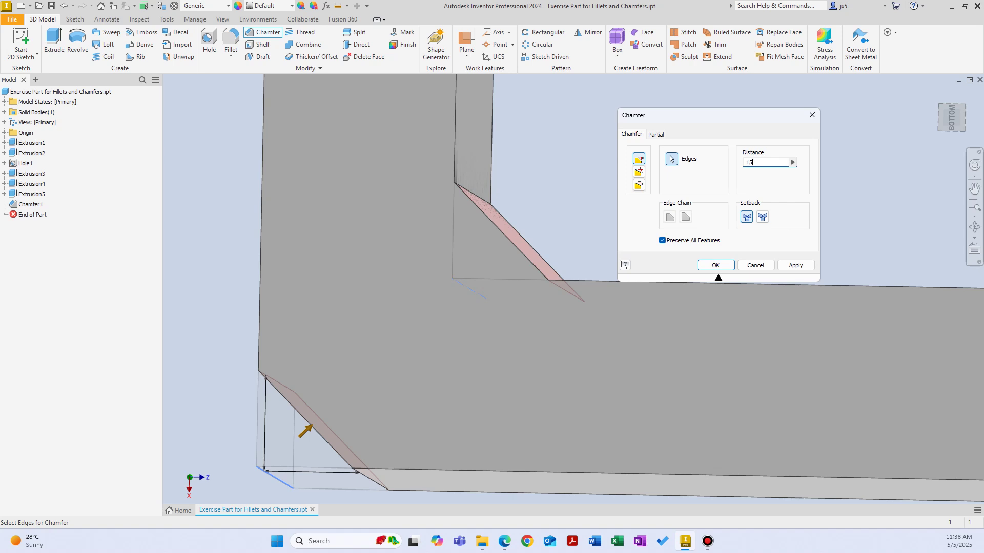
{"action": "left_click", "coordinate": [796, 265]}
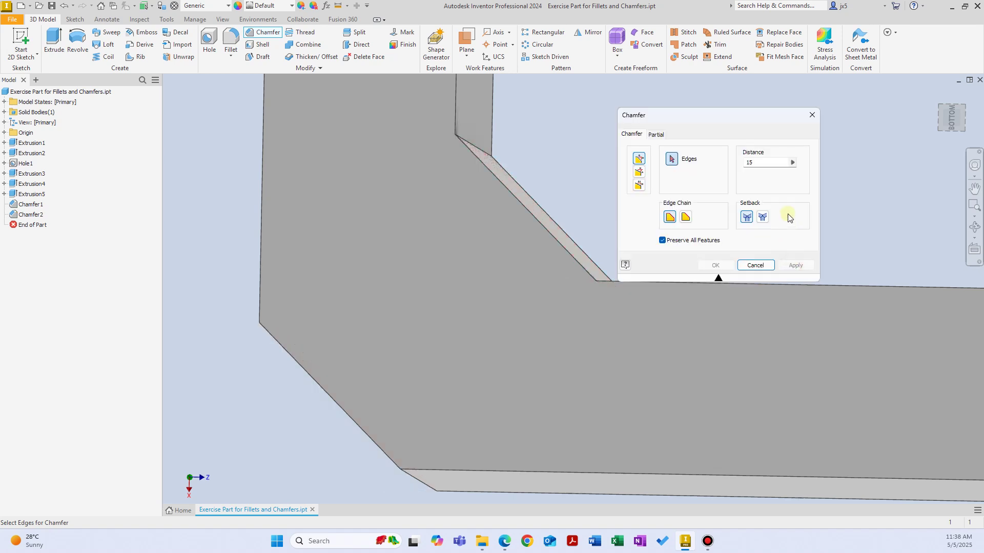
{"action": "left_click", "coordinate": [756, 265]}
Start a distance-and-angle chamfer using the base's upper face as reference and its outer rounded edge chain as the edge.
{"action": "middle_click_drag", "start_coordinate": [615, 231], "coordinate": [101, 231], "text": "shift"}
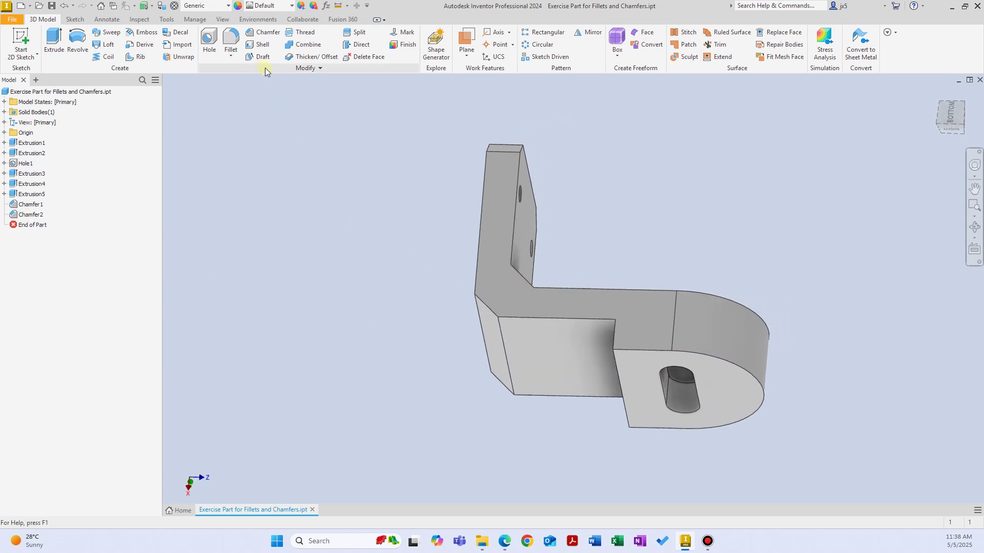
{"action": "left_click", "coordinate": [264, 32]}
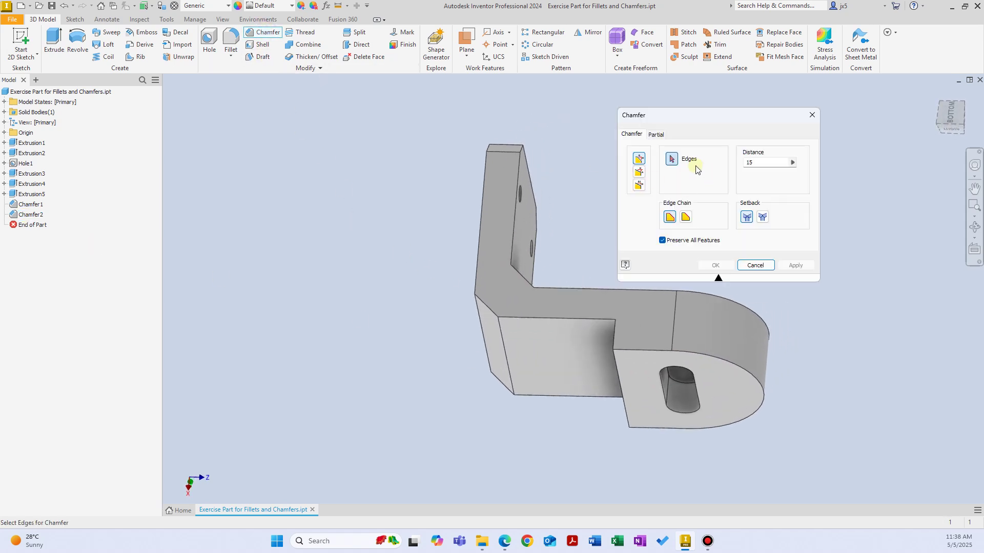
{"action": "left_click", "coordinate": [643, 171]}
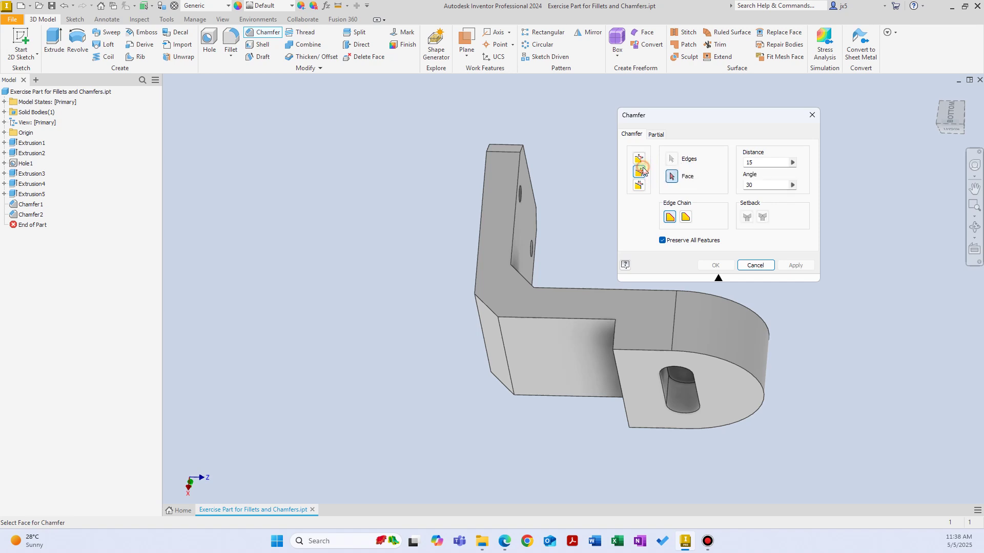
{"action": "left_click", "coordinate": [768, 265]}
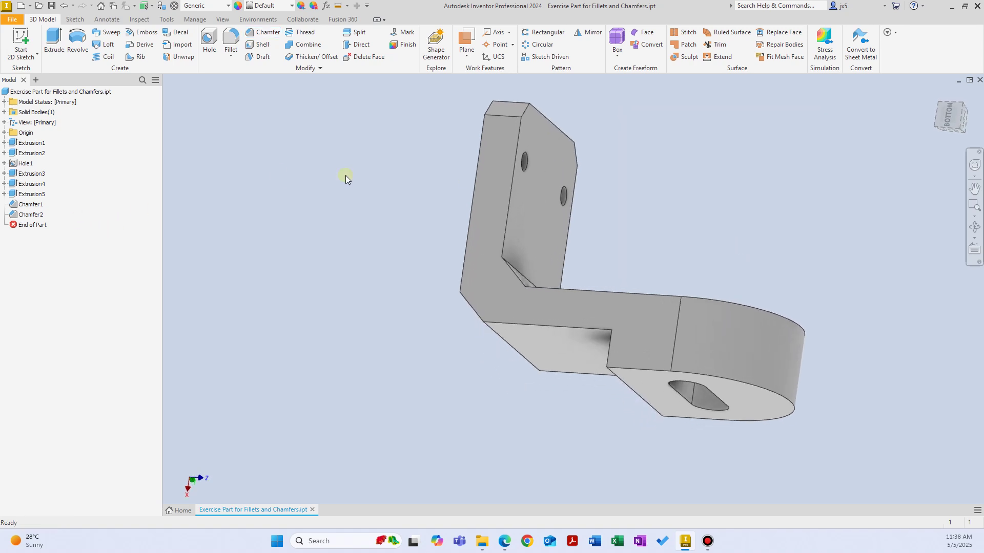
{"action": "left_click", "coordinate": [264, 31]}
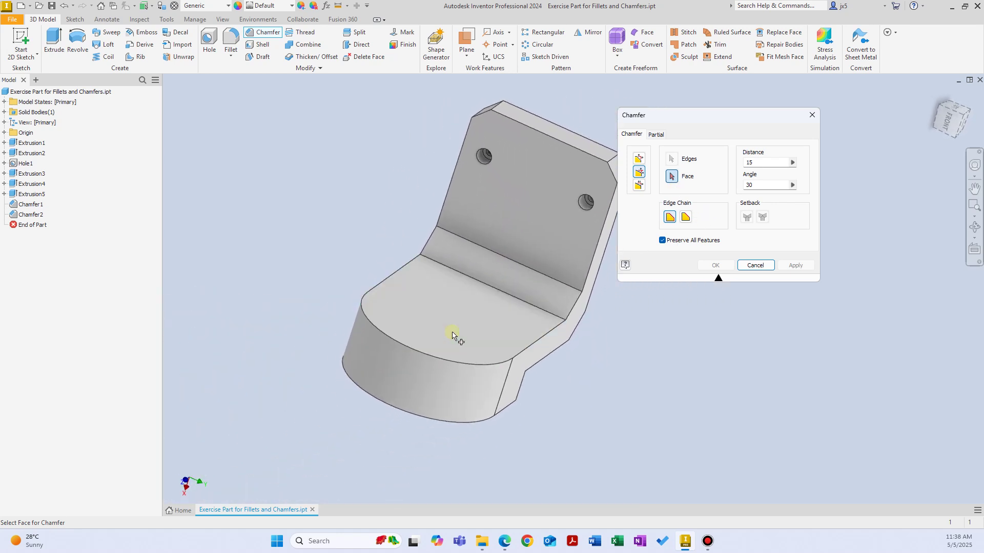
{"action": "left_click", "coordinate": [457, 340]}
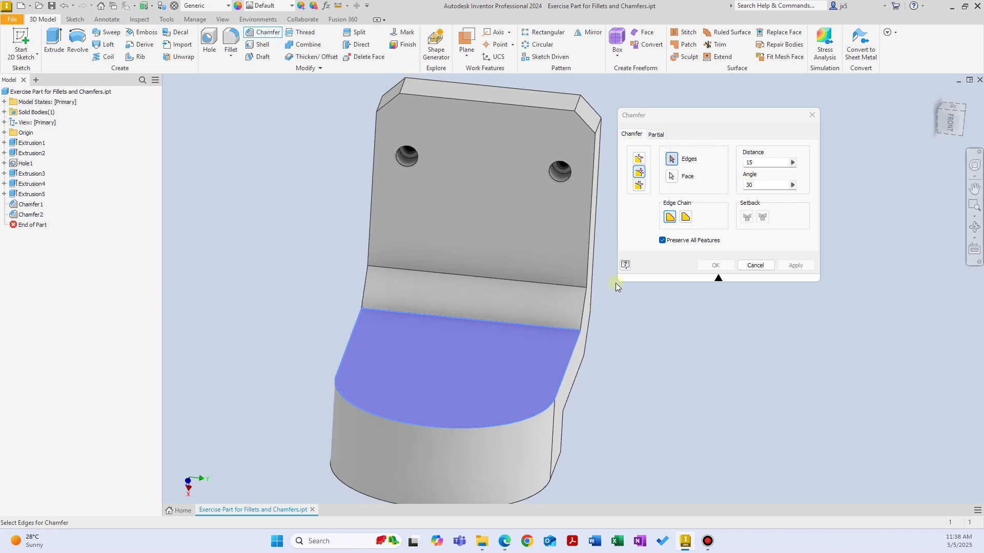
{"action": "left_click", "coordinate": [561, 386]}
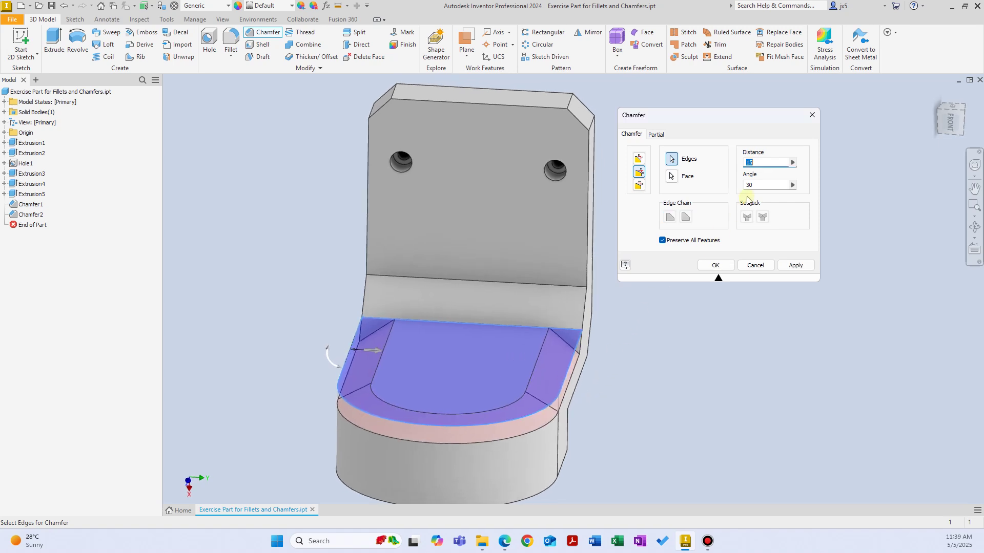
Set the base edge chamfer's distance to 10 mm and its angle to 45 degrees.
{"action": "type", "text": "1"}
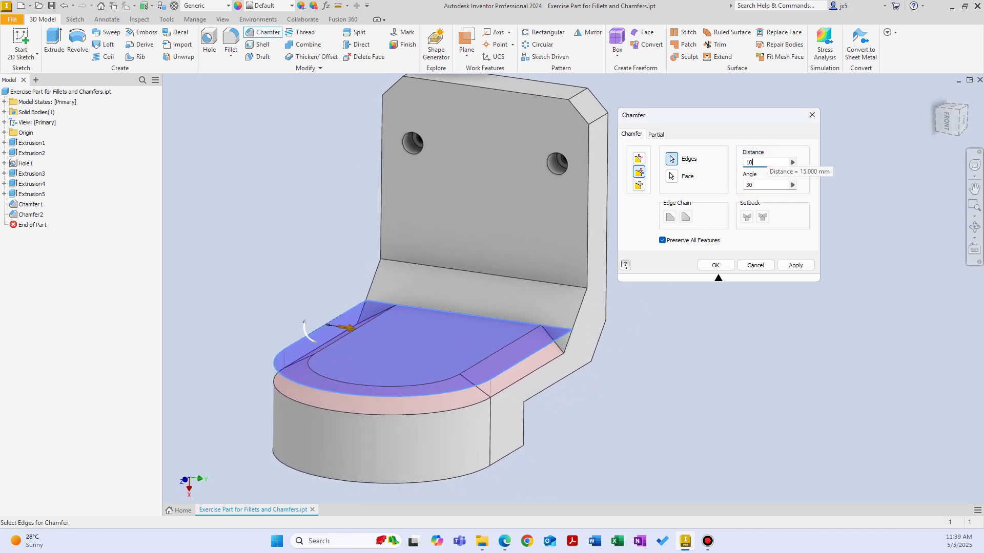
{"action": "type", "text": "0"}
{"action": "left_click", "coordinate": [757, 185]}
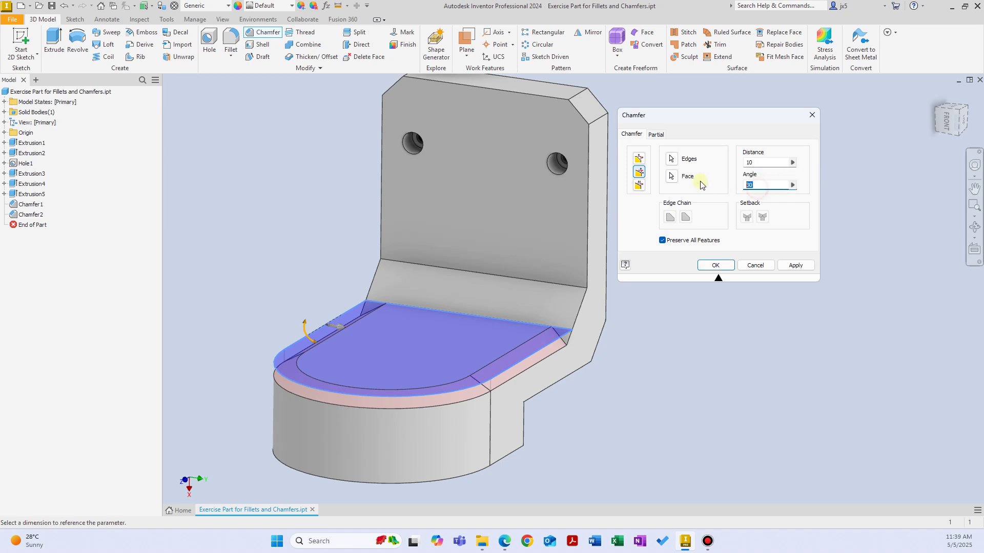
{"action": "type", "text": "45"}
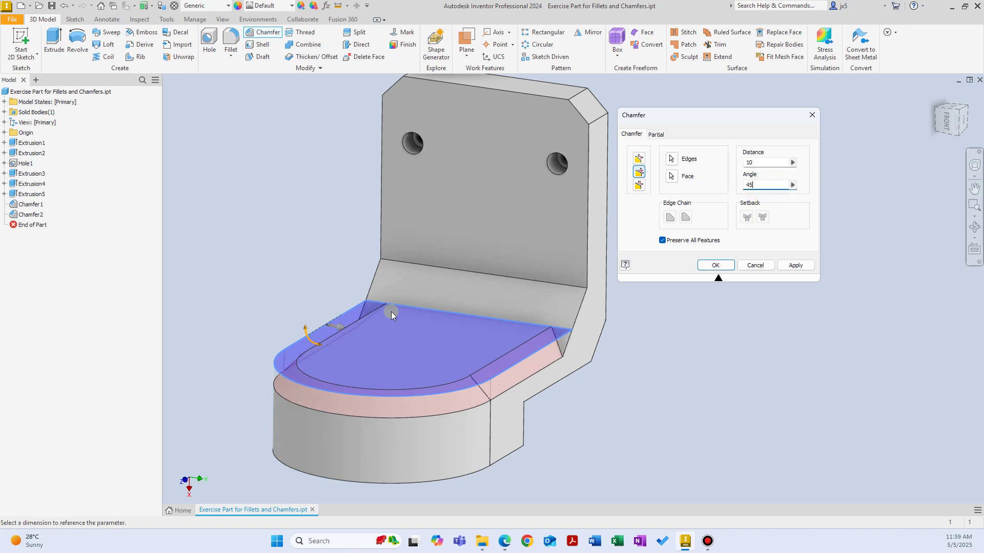
Adjust the base edge chamfer with its handles to a 12.5 mm distance and a 35 degree angle, and create it.
{"action": "scroll", "coordinate": [405, 300], "scroll_direction": "up", "scroll_amount": 6}
{"action": "left_click", "coordinate": [309, 308]}
{"action": "middle_click_drag", "start_coordinate": [309, 309], "coordinate": [388, 317]}
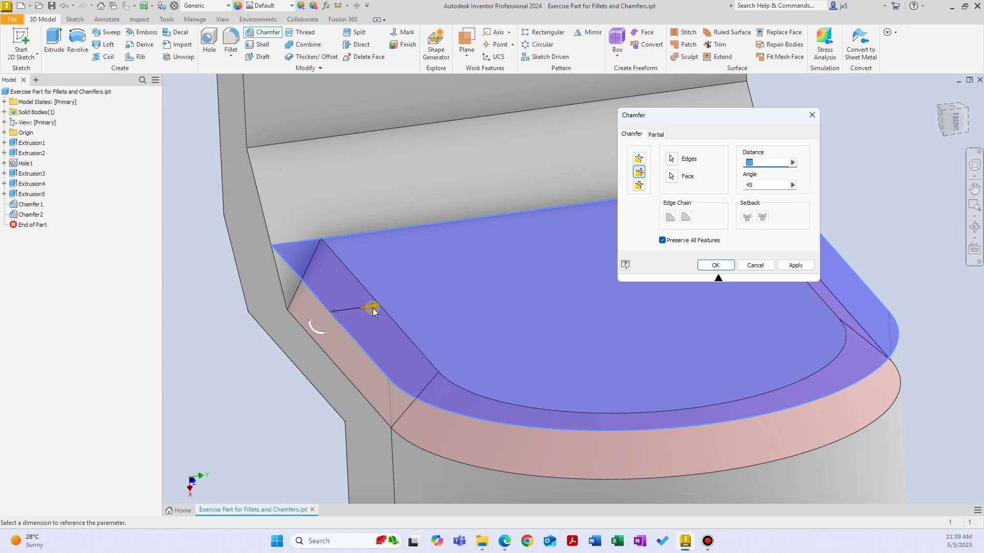
{"action": "mouse_move", "coordinate": [375, 309]}
{"action": "left_mouse_down"}
{"action": "mouse_move", "coordinate": [452, 300]}
{"action": "mouse_move", "coordinate": [363, 311]}
{"action": "mouse_move", "coordinate": [384, 308]}
{"action": "left_mouse_up"}
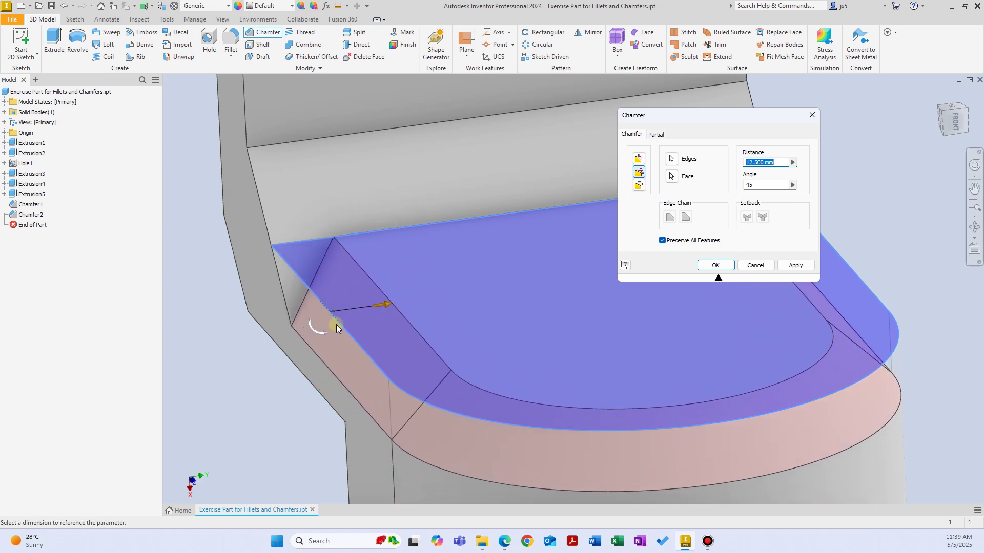
{"action": "mouse_move", "coordinate": [318, 336]}
{"action": "left_mouse_down"}
{"action": "mouse_move", "coordinate": [328, 328]}
{"action": "mouse_move", "coordinate": [328, 337]}
{"action": "mouse_move", "coordinate": [317, 332]}
{"action": "left_mouse_up"}
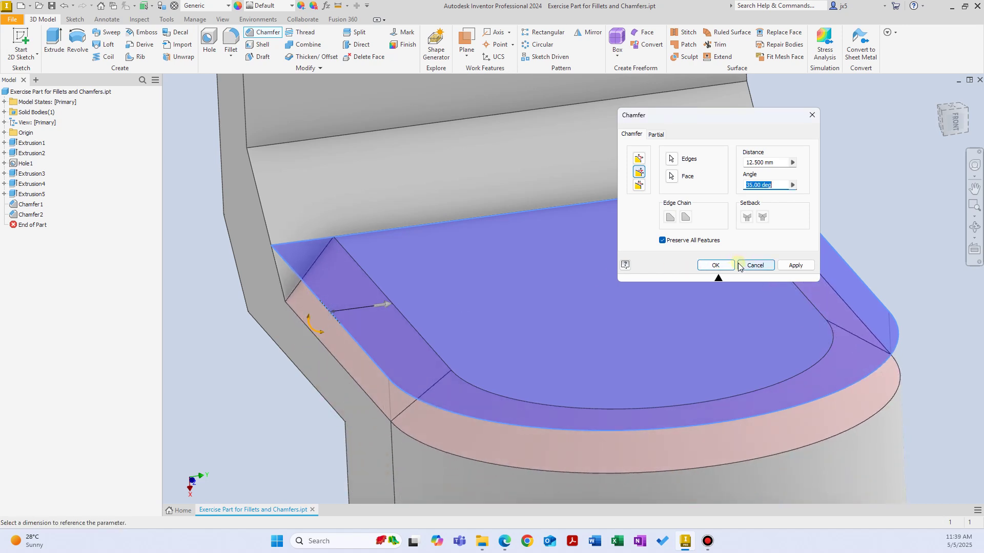
{"action": "left_click", "coordinate": [803, 266]}
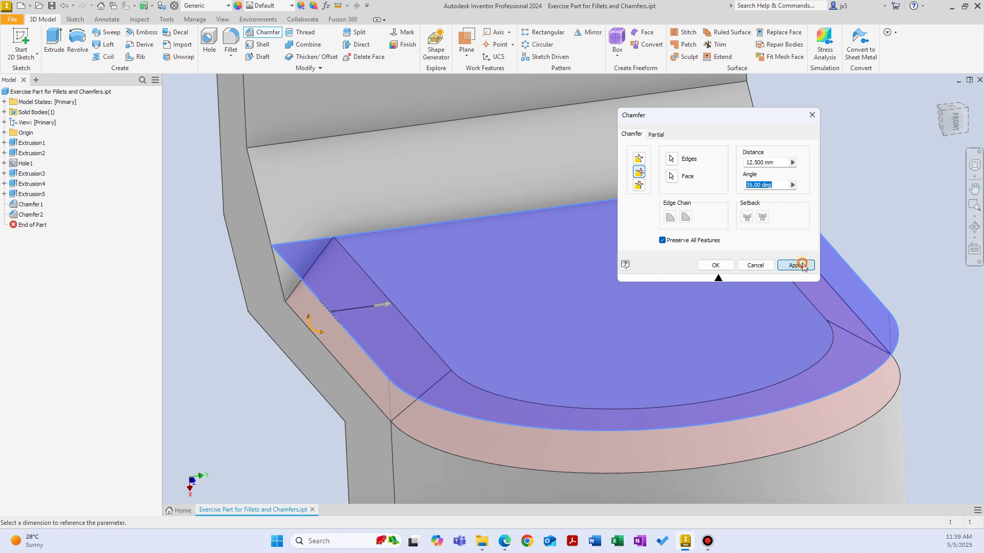
{"action": "left_click", "coordinate": [755, 265]}
{"action": "left_click", "coordinate": [32, 225]}
{"action": "scroll", "coordinate": [190, 325], "scroll_direction": "down", "scroll_amount": 5}
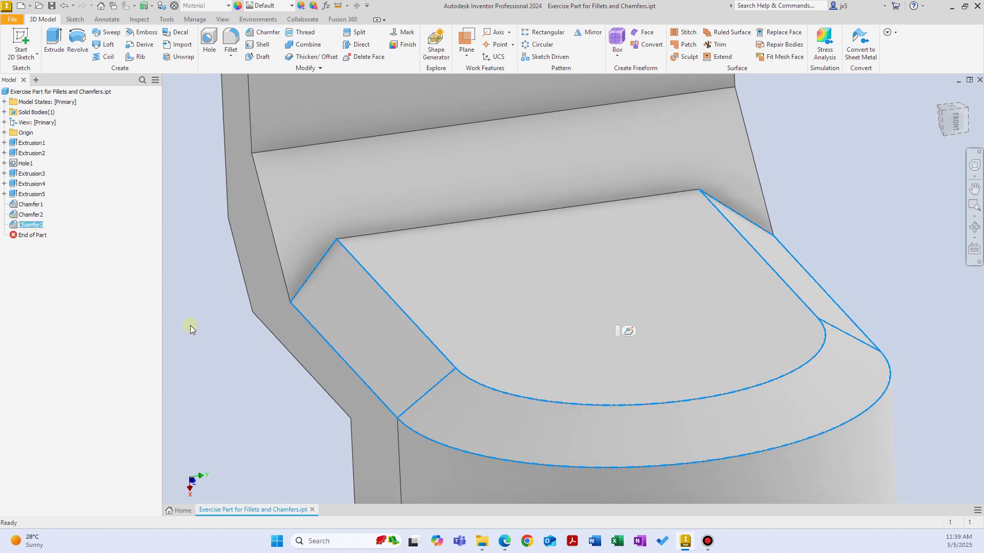
{"action": "left_click", "coordinate": [290, 290]}
Start a two-distance chamfer on the slot's edge loop at the base's underside, with distances of 10 mm and 15 mm.
{"action": "left_click", "coordinate": [264, 32]}
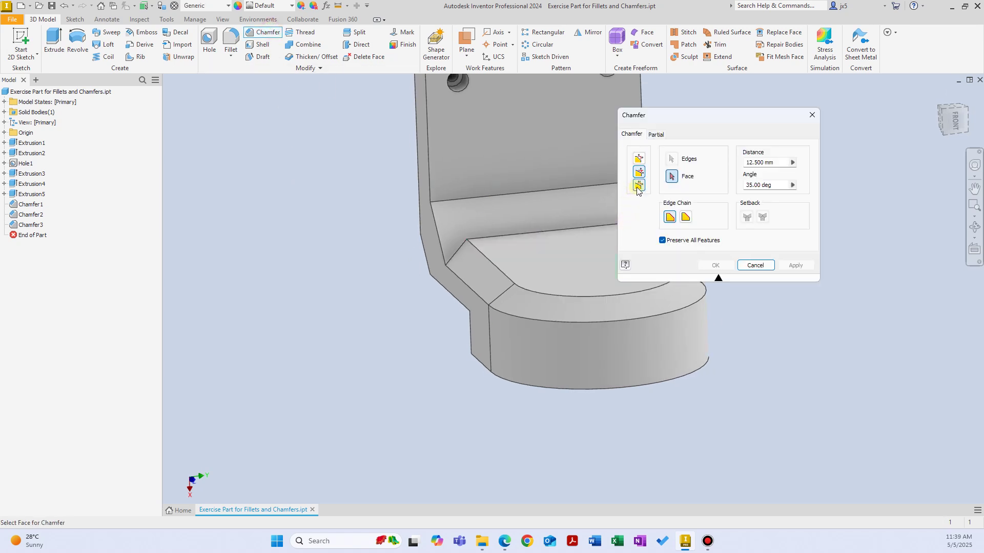
{"action": "left_click", "coordinate": [638, 186]}
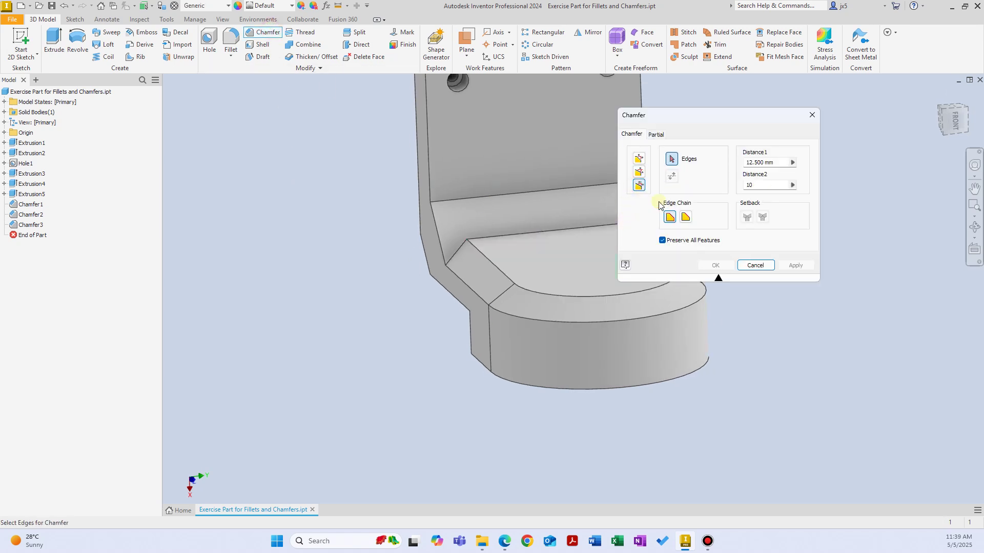
{"action": "middle_click_drag", "start_coordinate": [640, 208], "coordinate": [566, 285], "text": "shift"}
{"action": "left_click", "coordinate": [563, 285]}
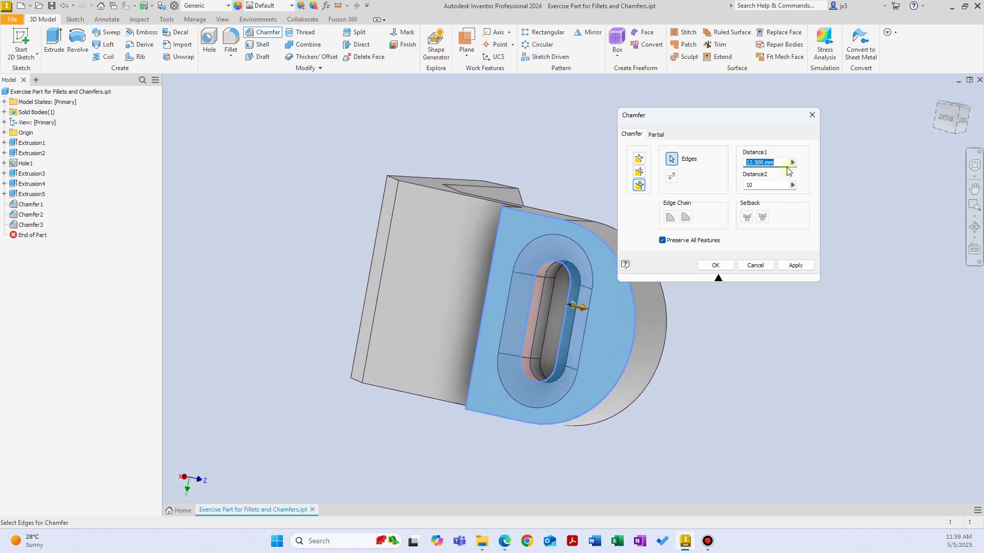
{"action": "type", "text": "10"}
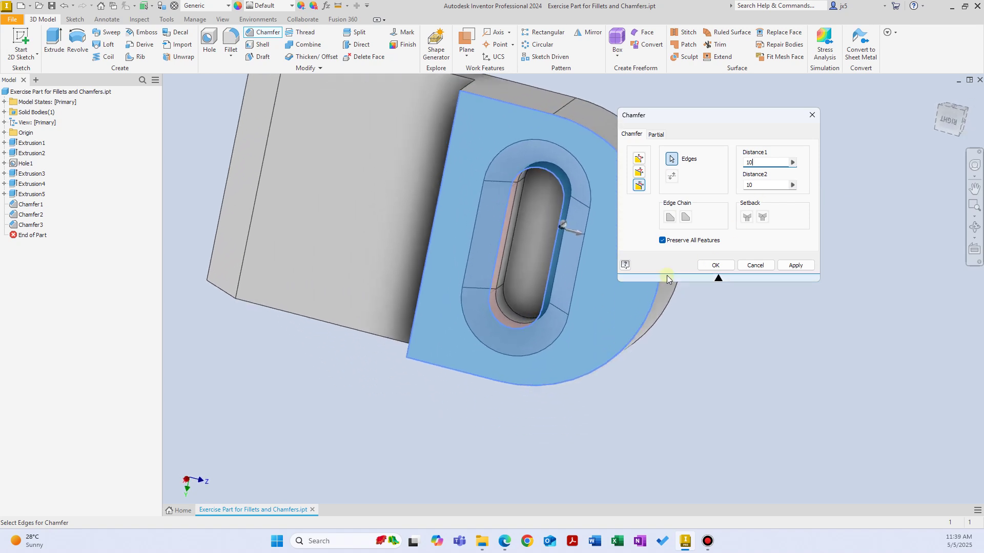
{"action": "left_click", "coordinate": [531, 282]}
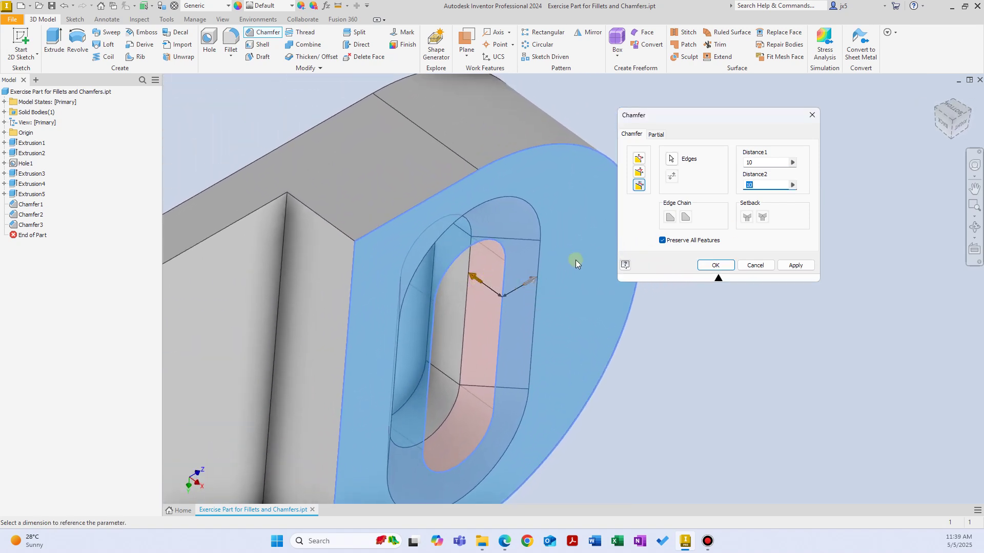
{"action": "type", "text": "15"}
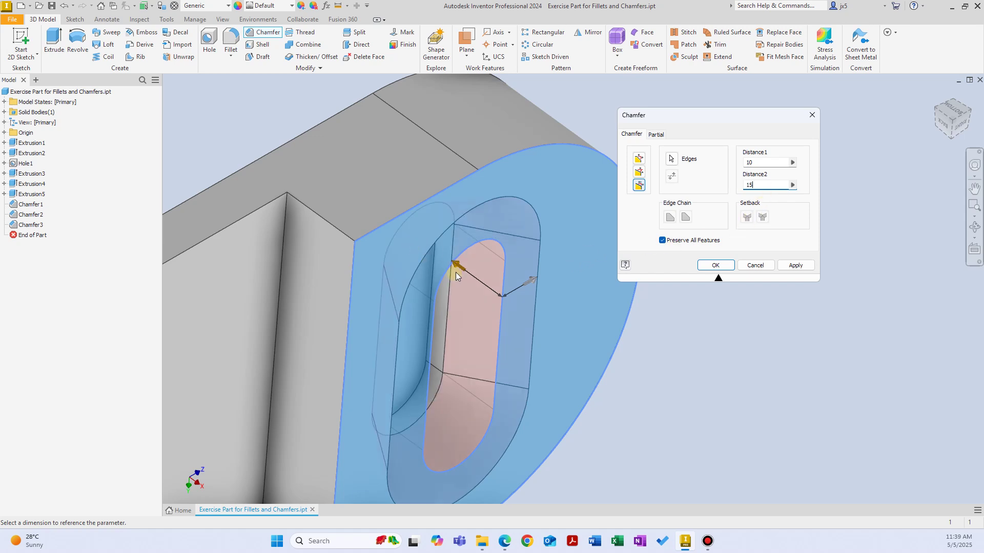
Enlarge the slot chamfer's first distance with its handle, set it to 20 mm, and create the chamfer.
{"action": "middle_click_drag", "start_coordinate": [465, 279], "coordinate": [490, 269], "text": "shift"}
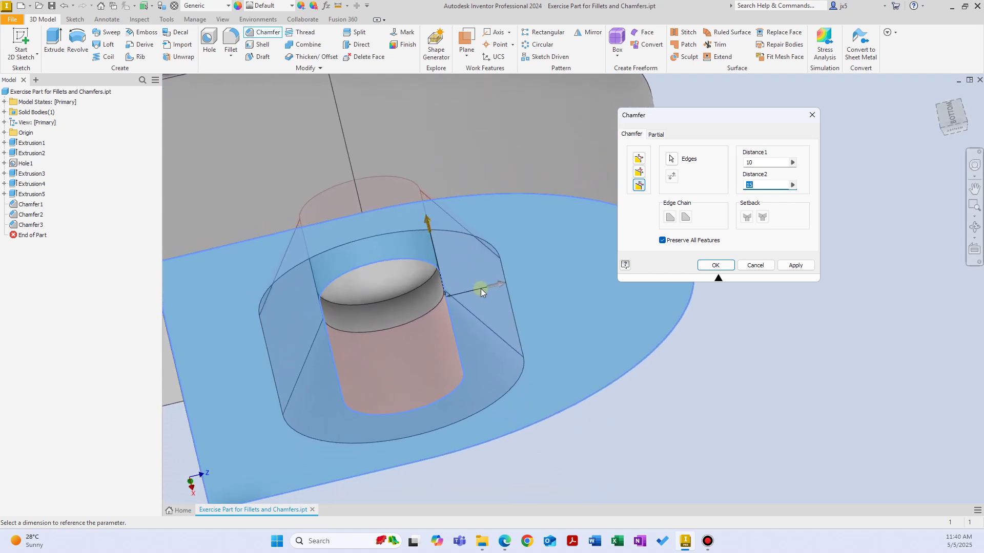
{"action": "mouse_move", "coordinate": [481, 287]}
{"action": "middle_mouse_down", "text": "shift"}
{"action": "mouse_move", "coordinate": [473, 312]}
{"action": "mouse_move", "coordinate": [475, 265]}
{"action": "mouse_move", "coordinate": [491, 264]}
{"action": "mouse_move", "coordinate": [468, 257]}
{"action": "mouse_move", "coordinate": [463, 288]}
{"action": "middle_mouse_up", "text": "shift"}
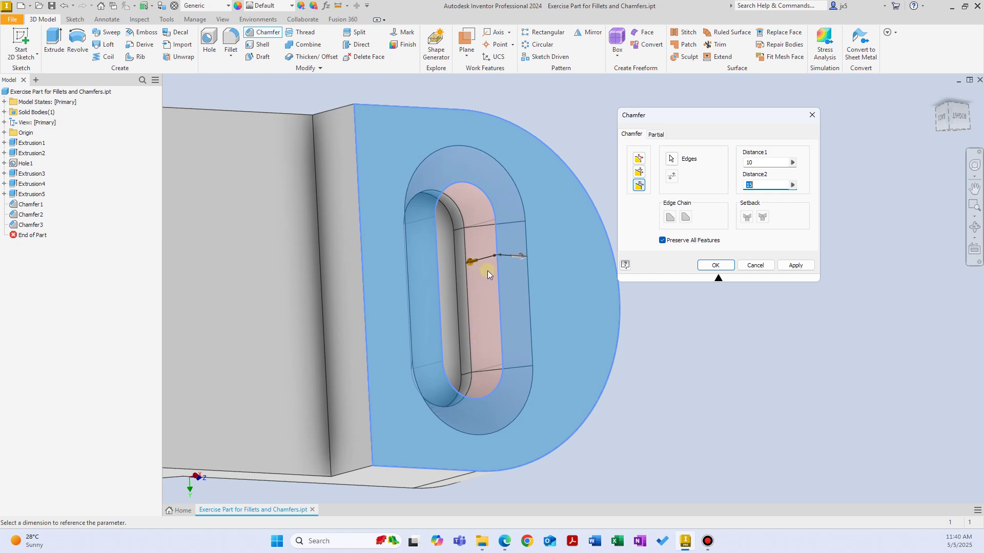
{"action": "middle_click_drag", "start_coordinate": [501, 265], "coordinate": [470, 276], "text": "shift"}
{"action": "middle_click_drag", "start_coordinate": [593, 270], "coordinate": [613, 226], "text": "shift"}
{"action": "left_click_drag", "start_coordinate": [506, 270], "coordinate": [538, 264]}
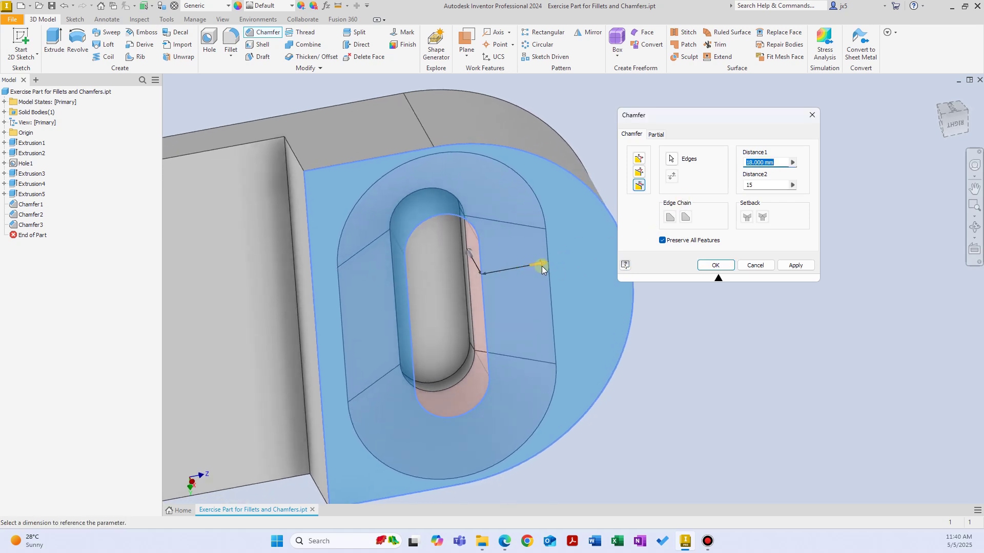
{"action": "type", "text": "20"}
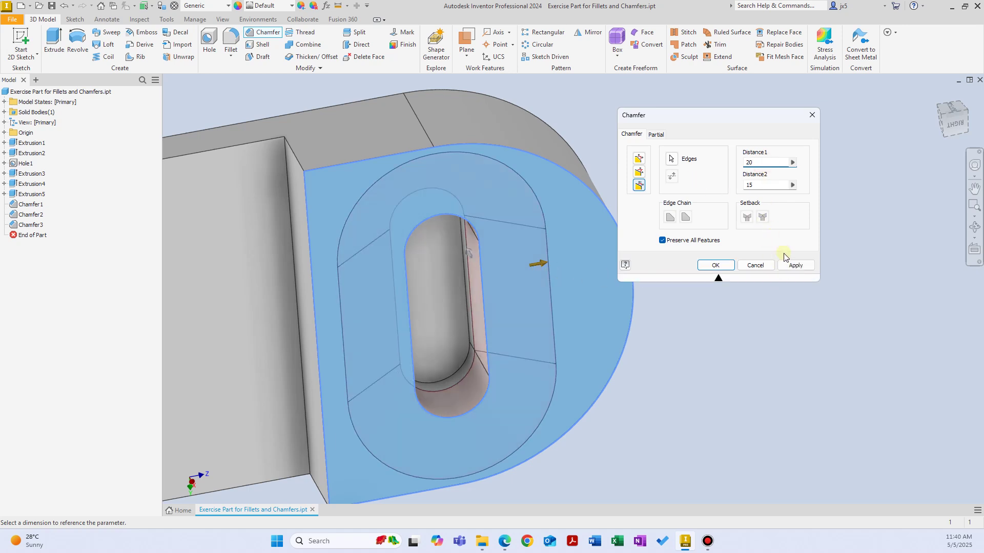
{"action": "left_click", "coordinate": [800, 266]}
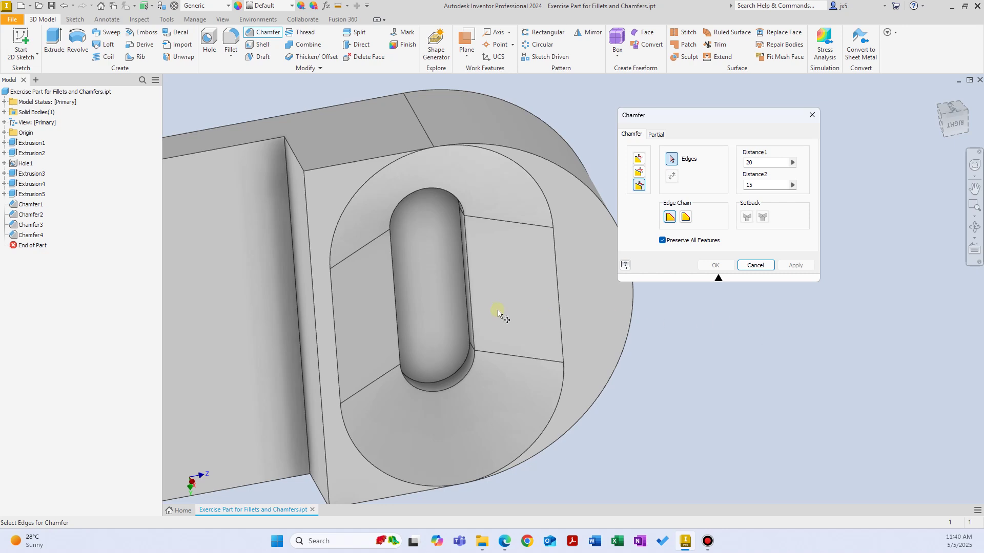
Examine the bracket's chamfers from several sides, compare the distance-and-angle option, and leave the Chamfer command.
{"action": "key", "text": "F6"}
{"action": "middle_click_drag", "start_coordinate": [505, 326], "coordinate": [421, 235], "text": "shift"}
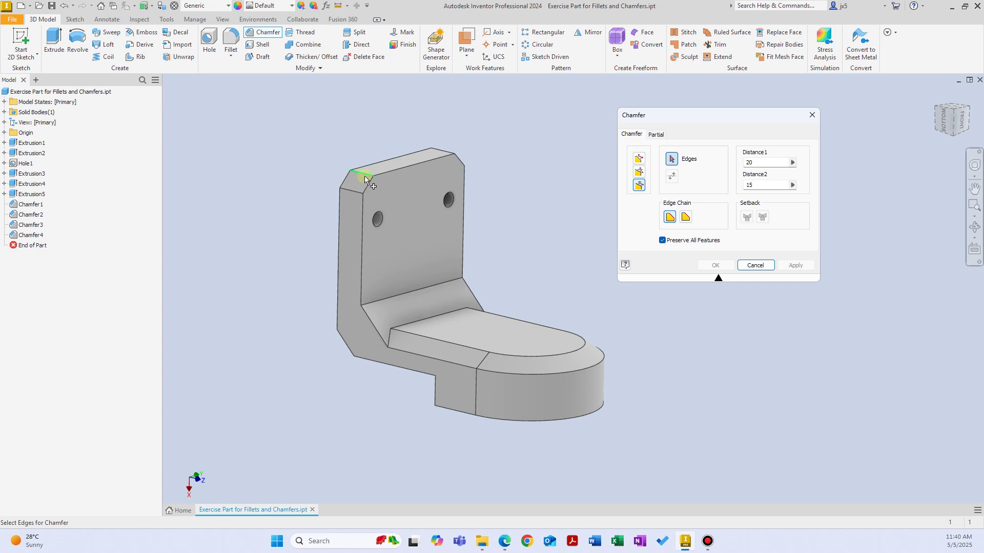
{"action": "middle_click_drag", "start_coordinate": [460, 163], "coordinate": [324, 296], "text": "shift"}
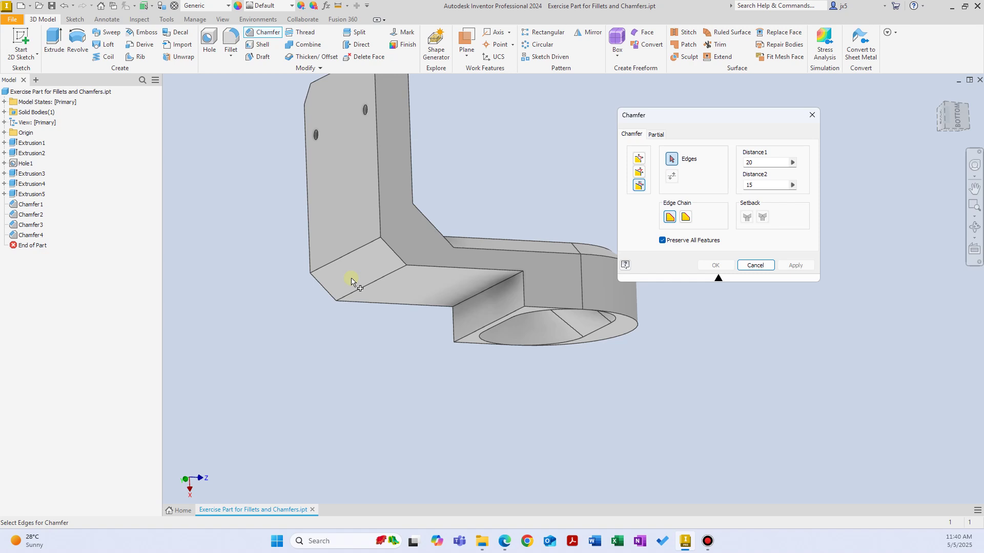
{"action": "middle_click_drag", "start_coordinate": [352, 282], "coordinate": [414, 278], "text": "shift"}
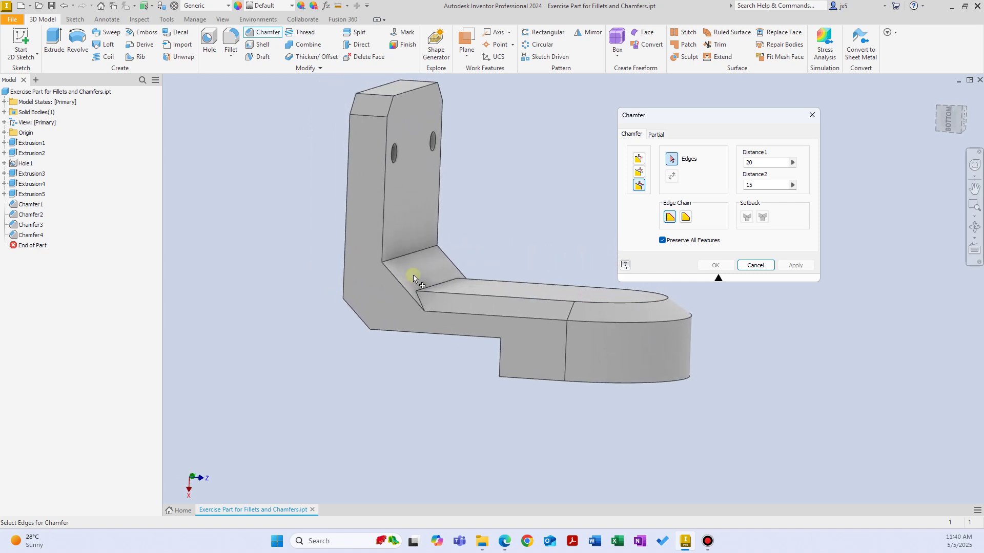
{"action": "left_click", "coordinate": [639, 172]}
{"action": "middle_click_drag", "start_coordinate": [576, 308], "coordinate": [487, 282], "text": "shift"}
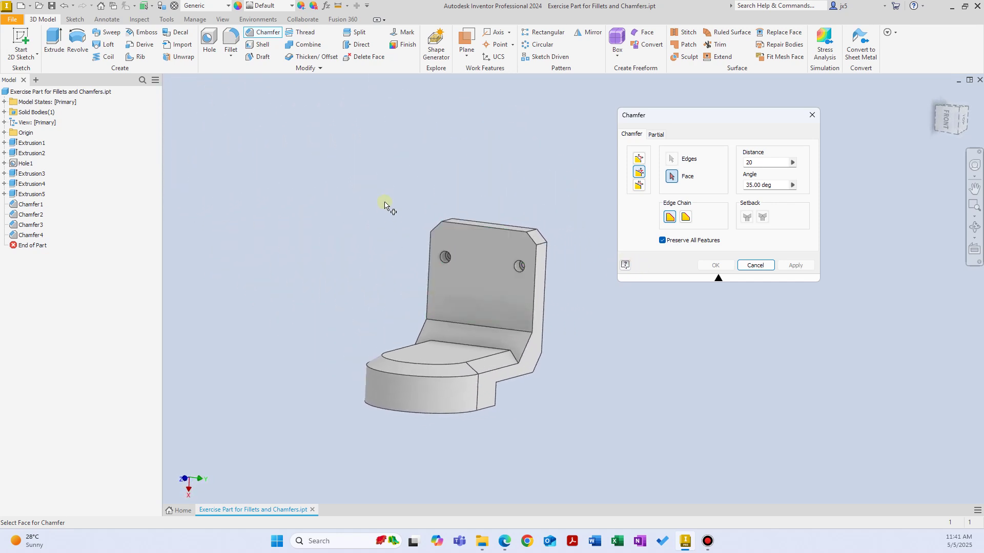
{"action": "mouse_move", "coordinate": [528, 241]}
{"action": "middle_mouse_down", "text": "shift"}
{"action": "mouse_move", "coordinate": [555, 252]}
{"action": "mouse_move", "coordinate": [530, 237]}
{"action": "middle_mouse_up", "text": "shift"}
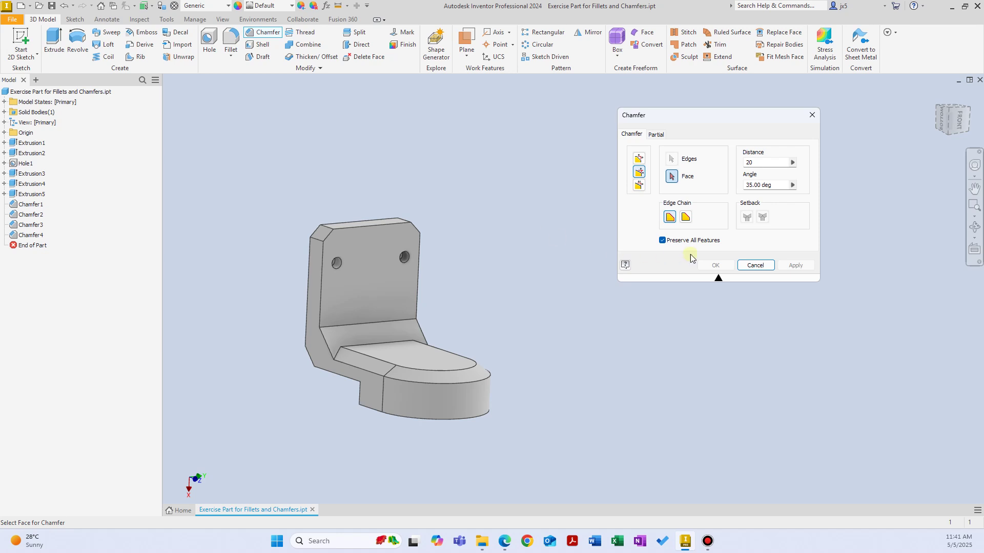
{"action": "left_click", "coordinate": [762, 265]}
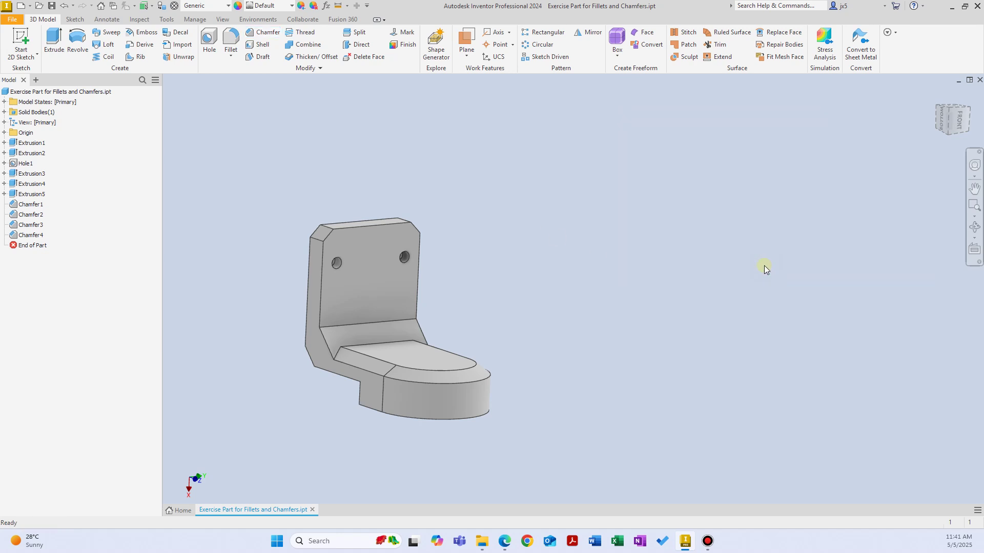